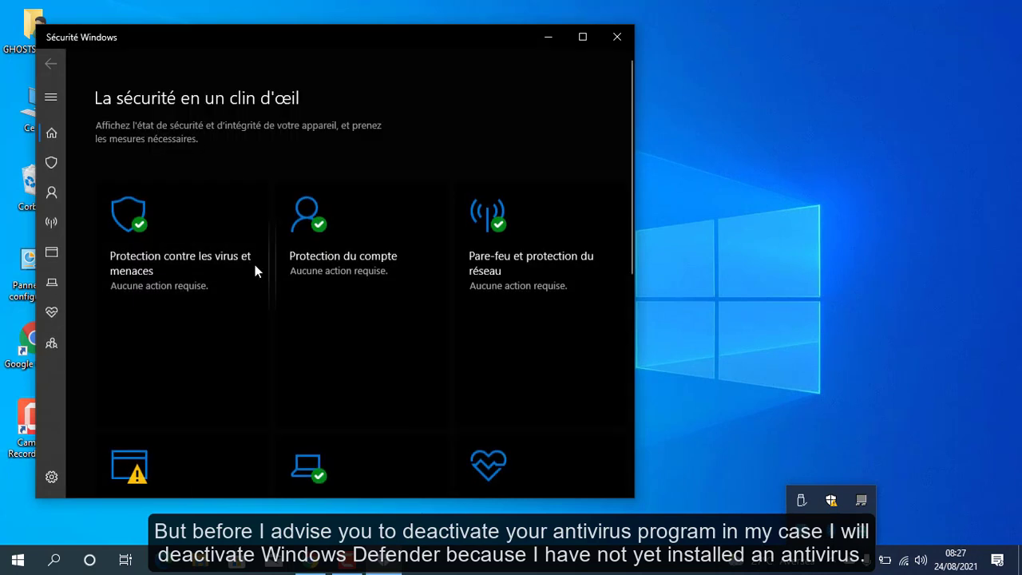
Turn off real-time protection in the virus and threat protection settings of Windows Security
{"action": "left_click", "coordinate": [189, 271]}
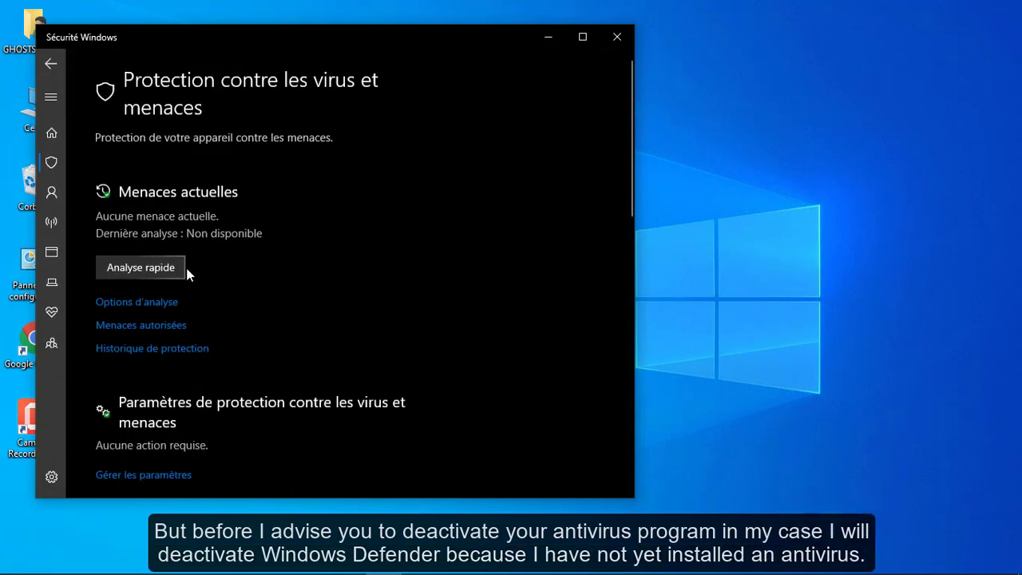
{"action": "left_click", "coordinate": [143, 475]}
{"action": "left_click", "coordinate": [110, 288]}
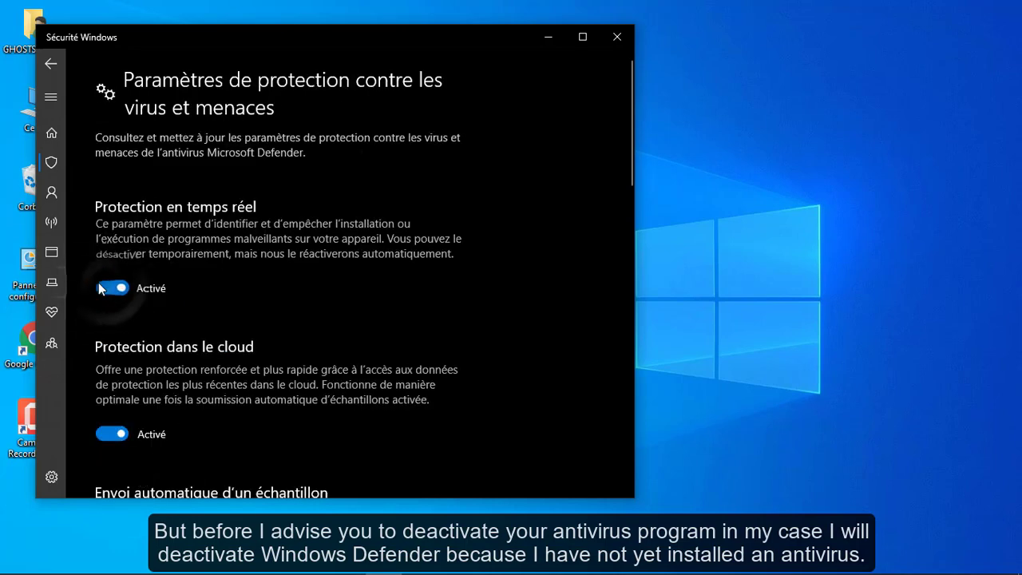
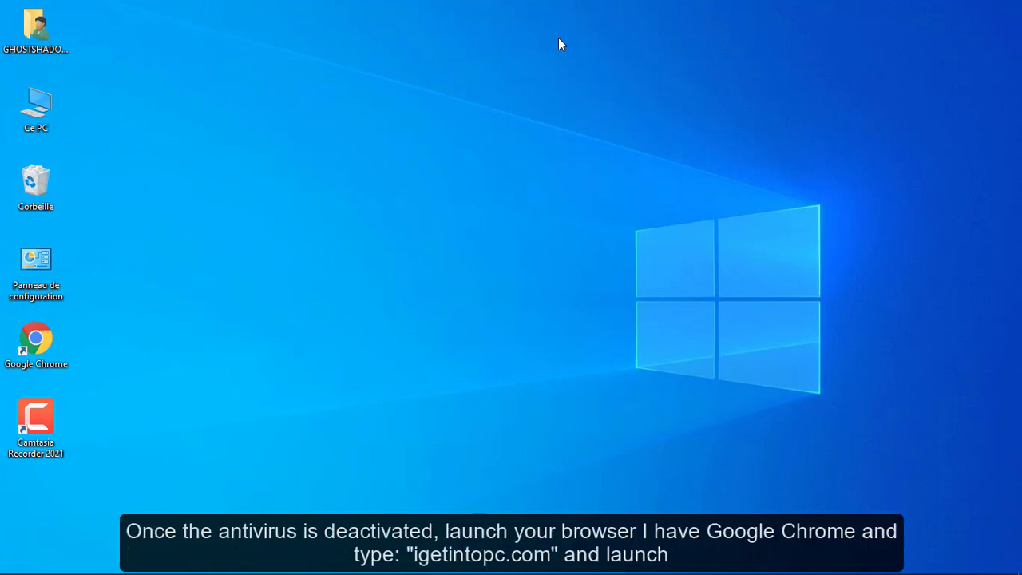
Switch to Google Chrome, open igetintopc.com and maximize the browser window
{"action": "double_click", "coordinate": [37, 342]}
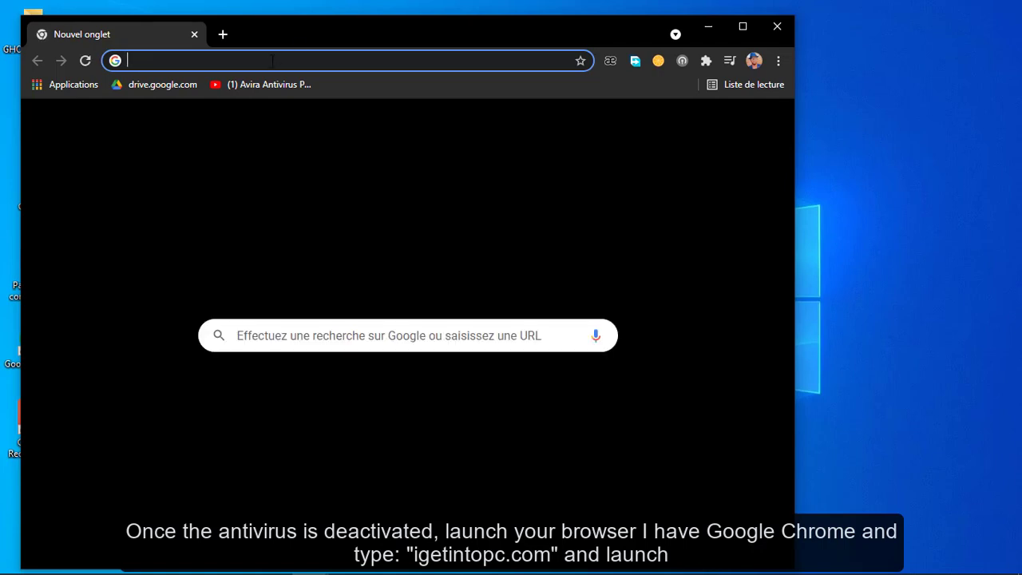
{"action": "type", "text": "igetin"}
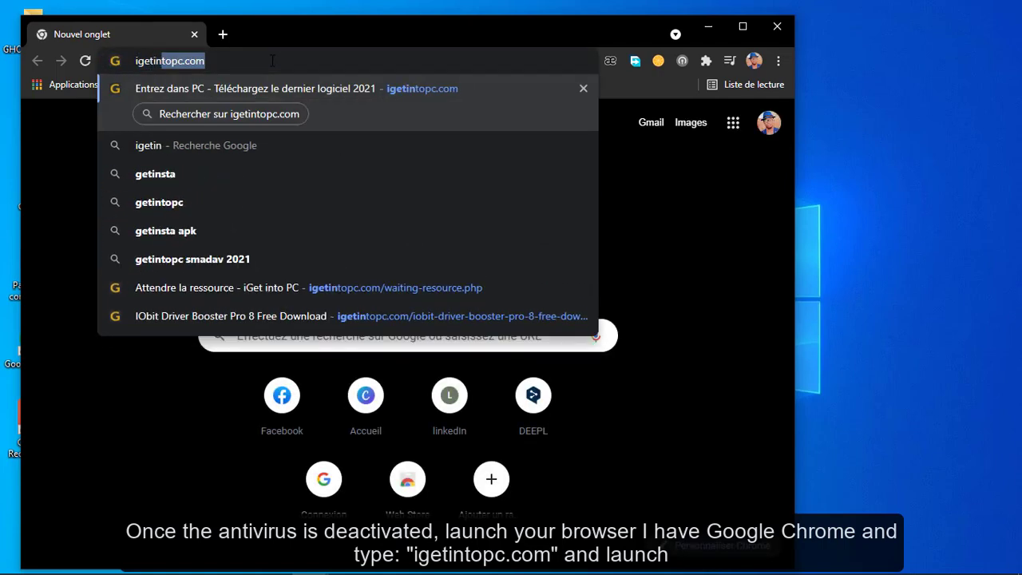
{"action": "type", "text": "to"}
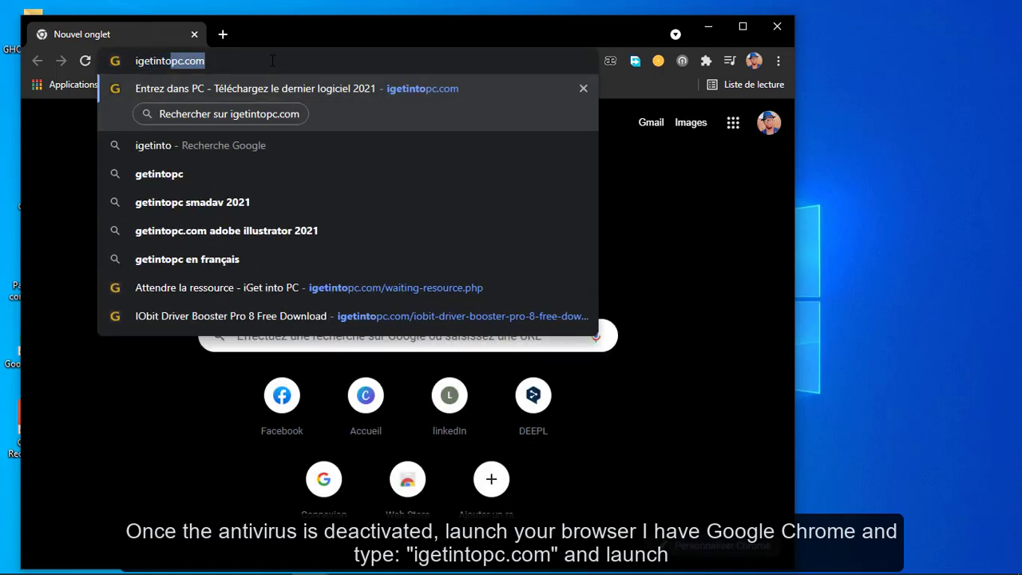
{"action": "key", "text": "Return"}
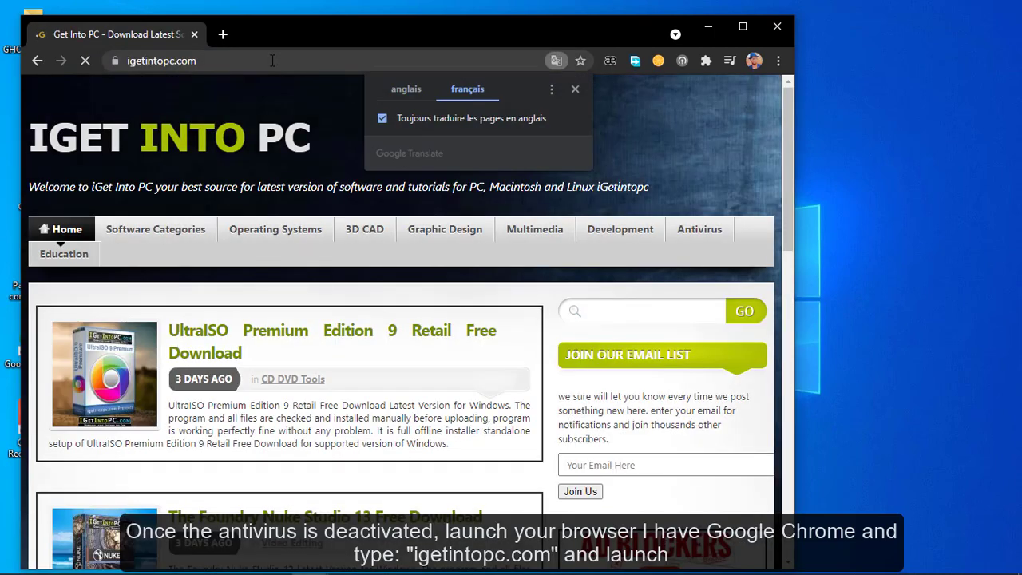
{"action": "left_click", "coordinate": [742, 26]}
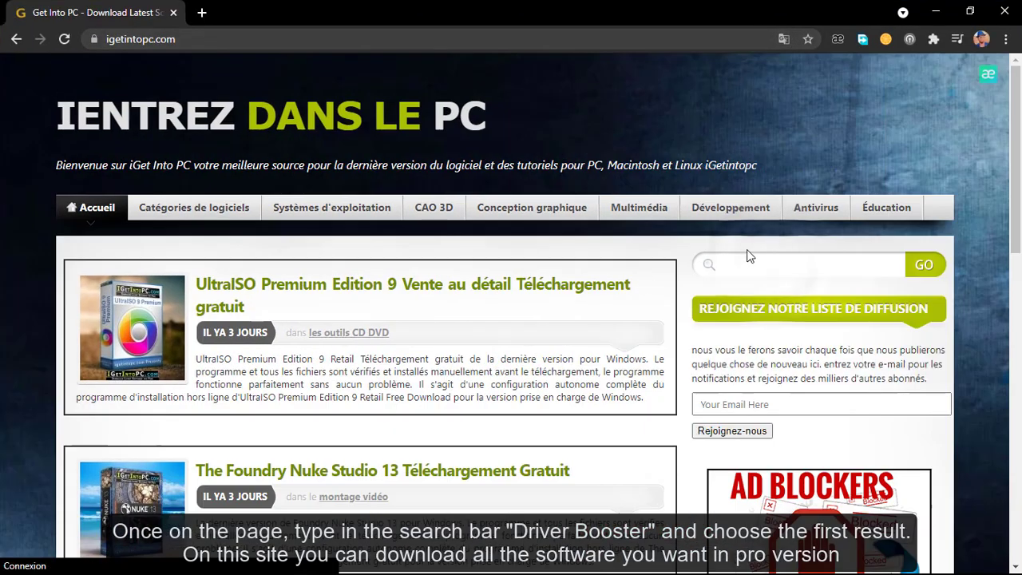
Search the site for "driver booster" and open the IObit Driver Booster Pro 8 result
{"action": "left_click", "coordinate": [770, 262]}
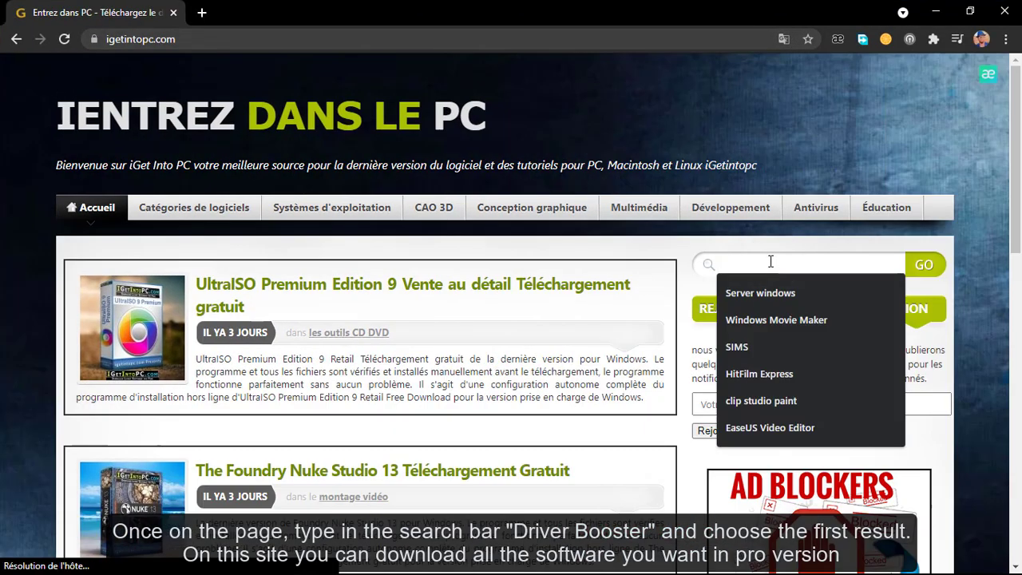
{"action": "type", "text": "driv"}
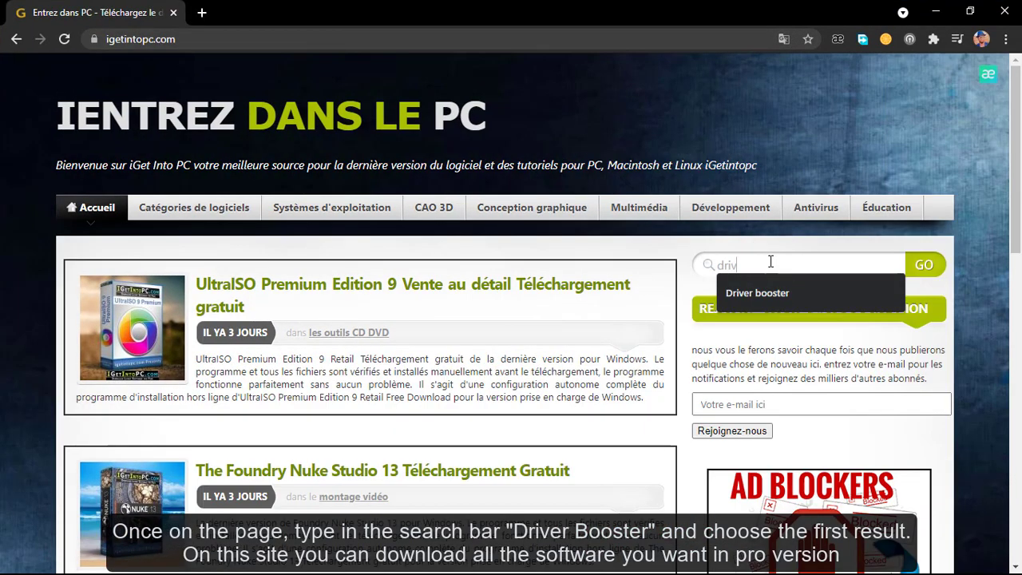
{"action": "type", "text": "er booster"}
{"action": "key", "text": "Return"}
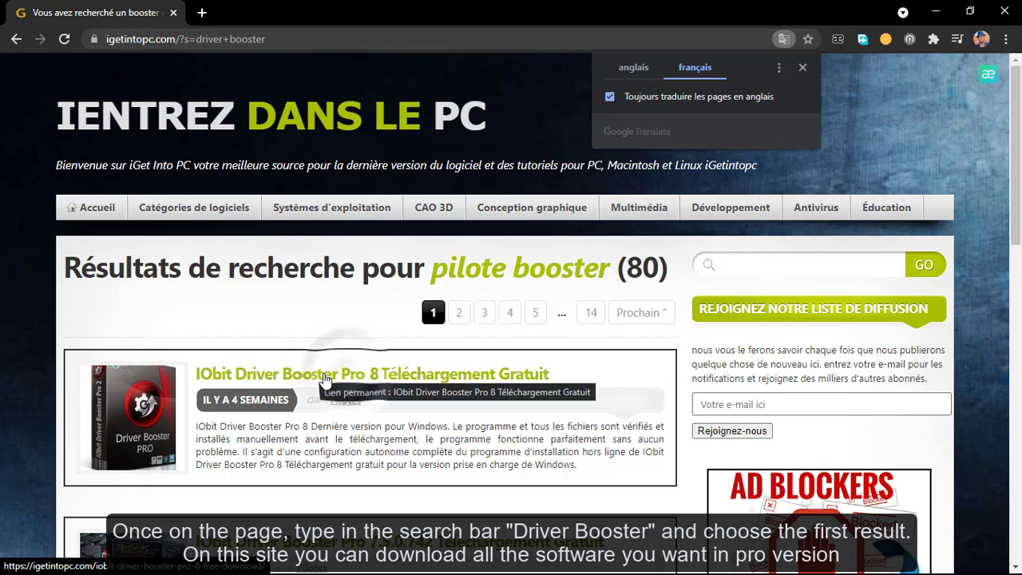
{"action": "left_click", "coordinate": [349, 377]}
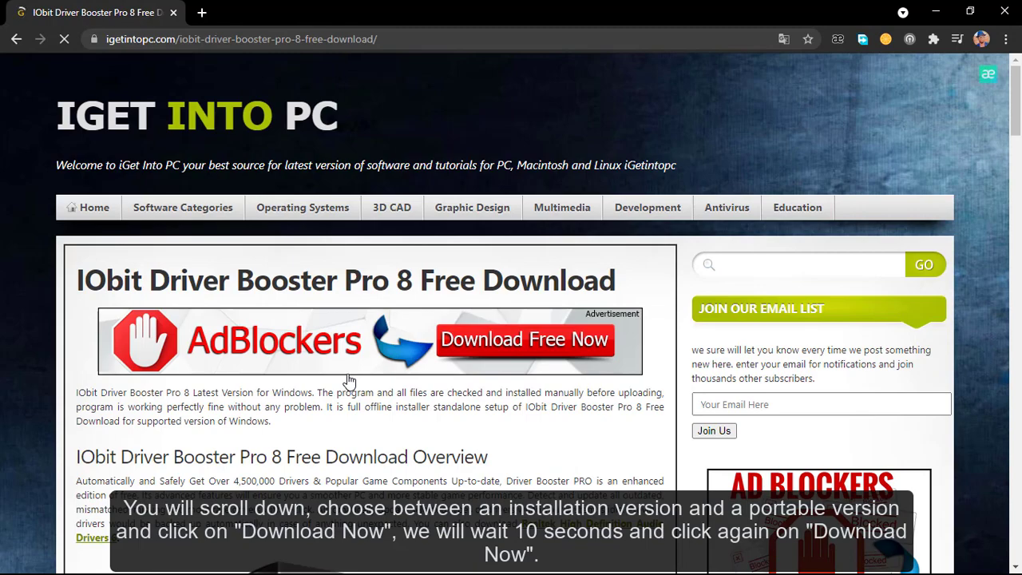
Request the portable version from the download instructions of the IObit Driver Booster Pro 8 page
{"action": "scroll", "coordinate": [349, 380], "scroll_direction": "down", "scroll_amount": 10}
{"action": "scroll", "coordinate": [349, 380], "scroll_direction": "down", "scroll_amount": 7}
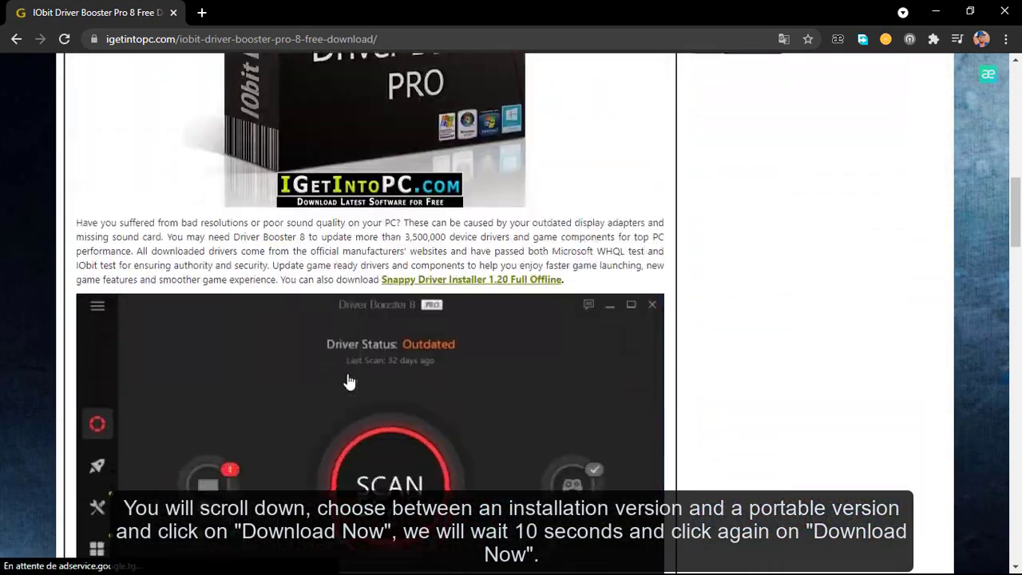
{"action": "scroll", "coordinate": [348, 380], "scroll_direction": "down", "scroll_amount": 8}
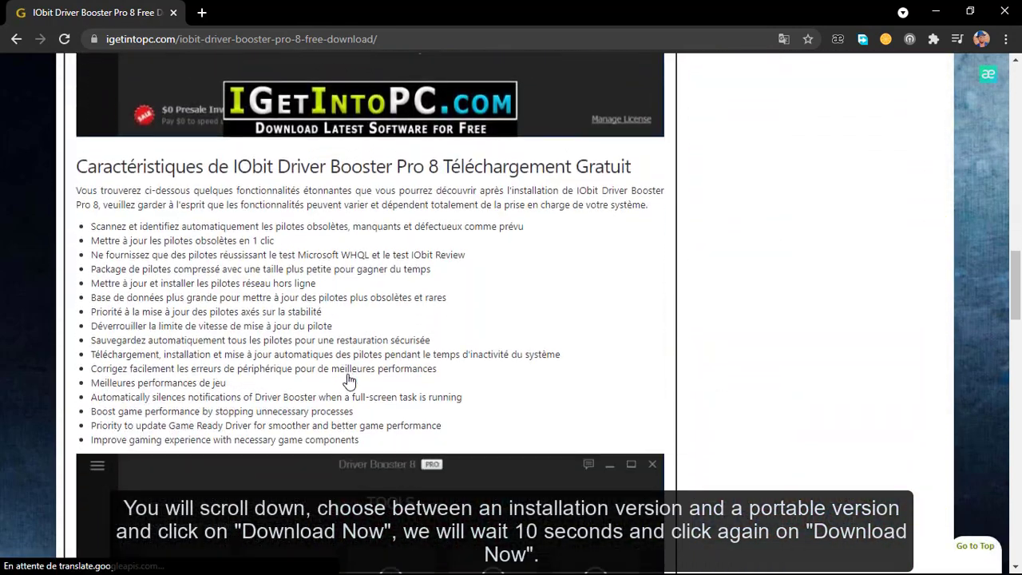
{"action": "scroll", "coordinate": [349, 380], "scroll_direction": "down", "scroll_amount": 7}
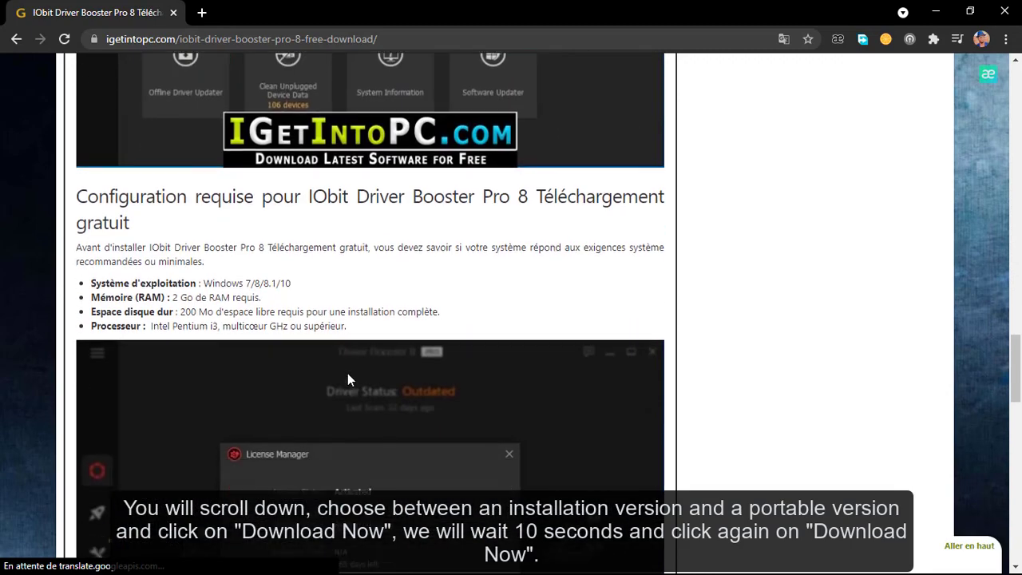
{"action": "scroll", "coordinate": [347, 373], "scroll_direction": "down", "scroll_amount": 4}
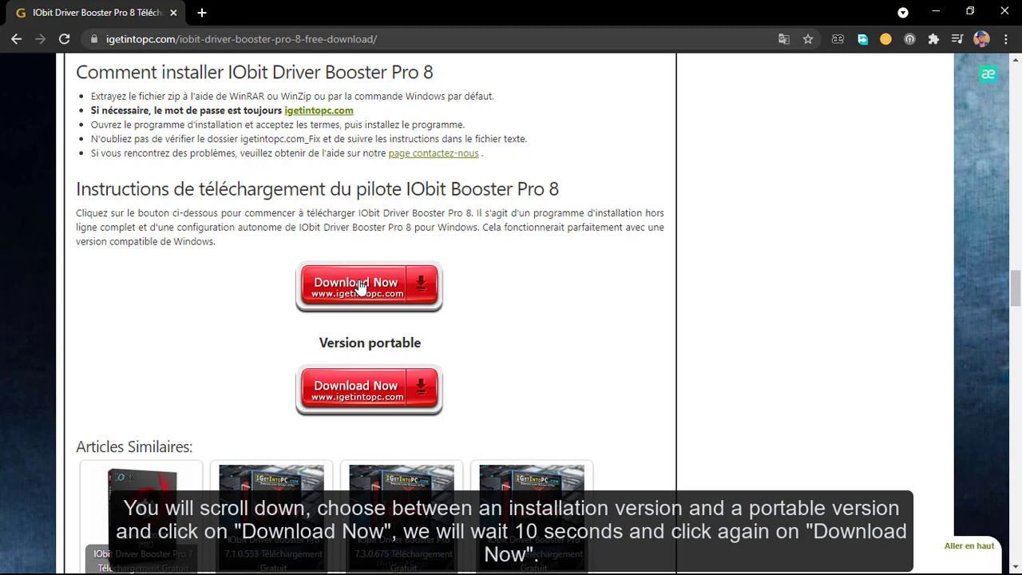
{"action": "left_click", "coordinate": [370, 401]}
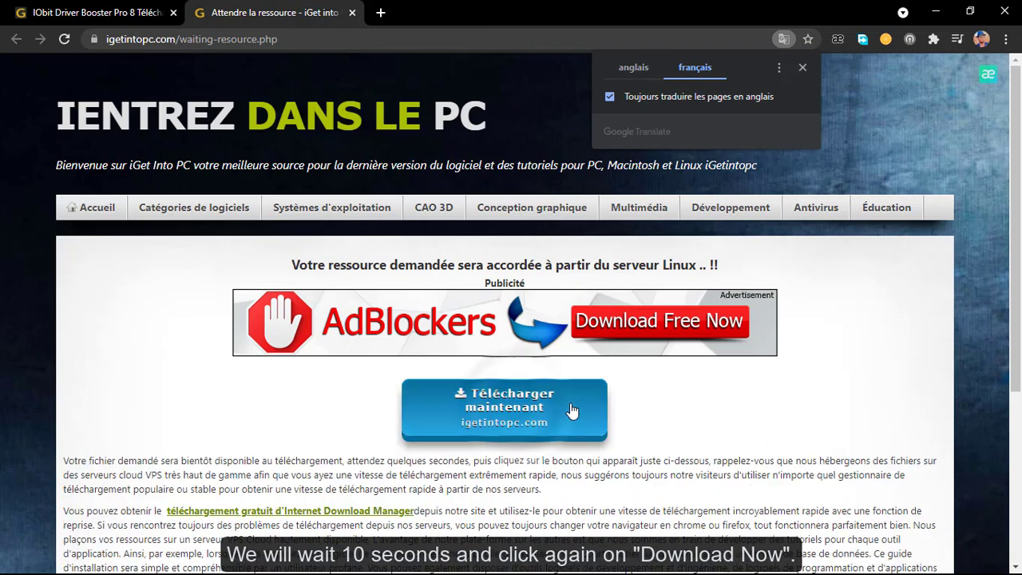
Download _igetintopc.com_IObit_Driver_Booster_Pro_8_Portable.rar to the Downloads folder with Free Download Manager, submitting the unsecured form anyway
{"action": "left_click", "coordinate": [518, 414]}
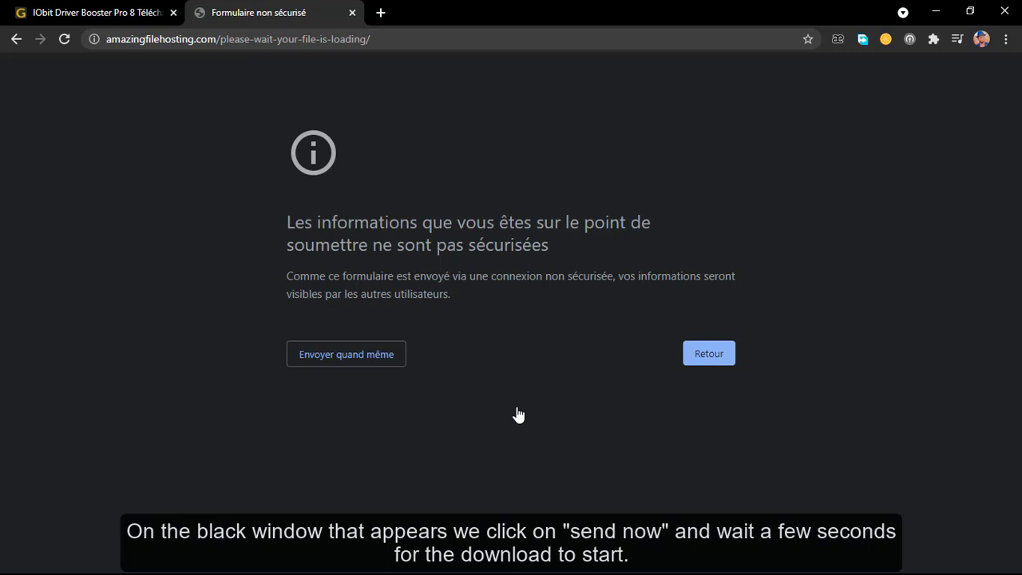
{"action": "left_click", "coordinate": [370, 358]}
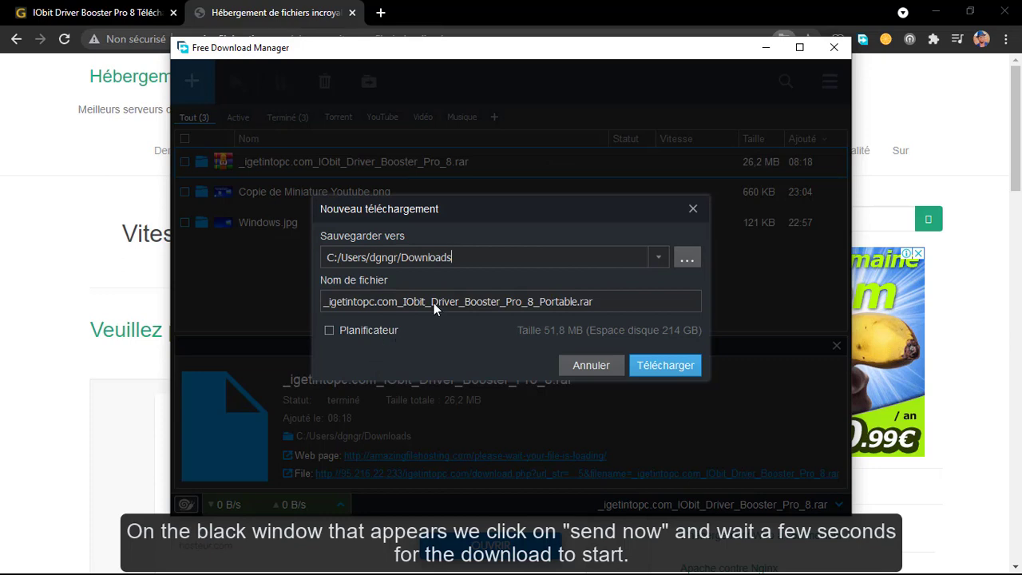
{"action": "left_click", "coordinate": [684, 371]}
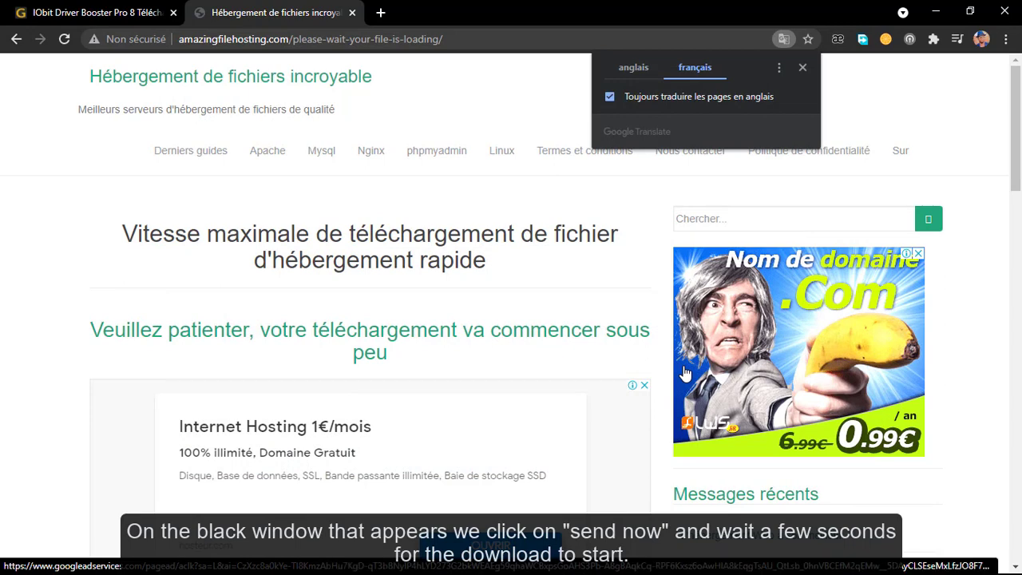
Return to the Driver Booster page, closing the leftover download tab, and minimize the browser window
{"action": "left_click", "coordinate": [82, 14]}
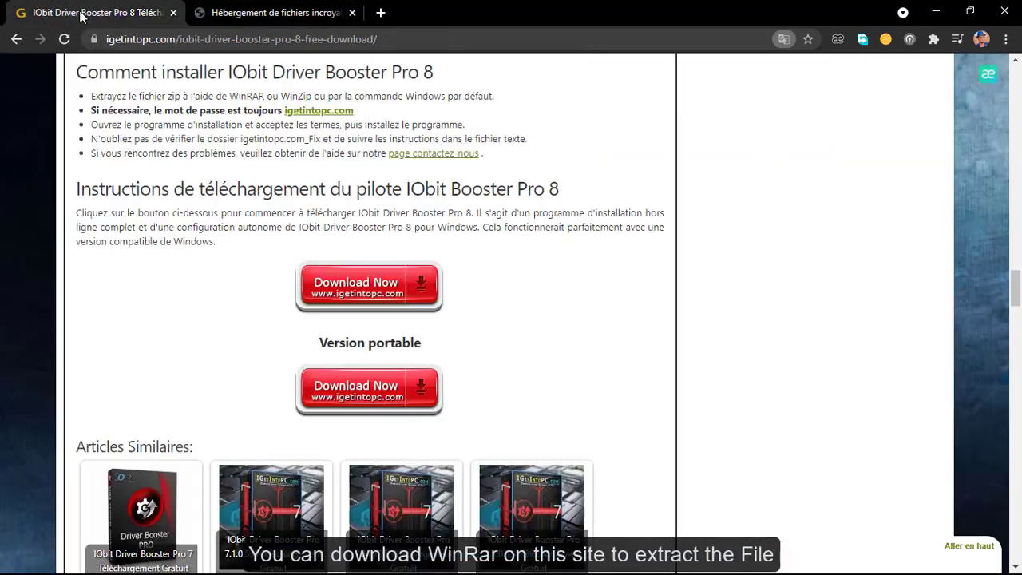
{"action": "scroll", "coordinate": [503, 200], "scroll_direction": "up", "scroll_amount": 8}
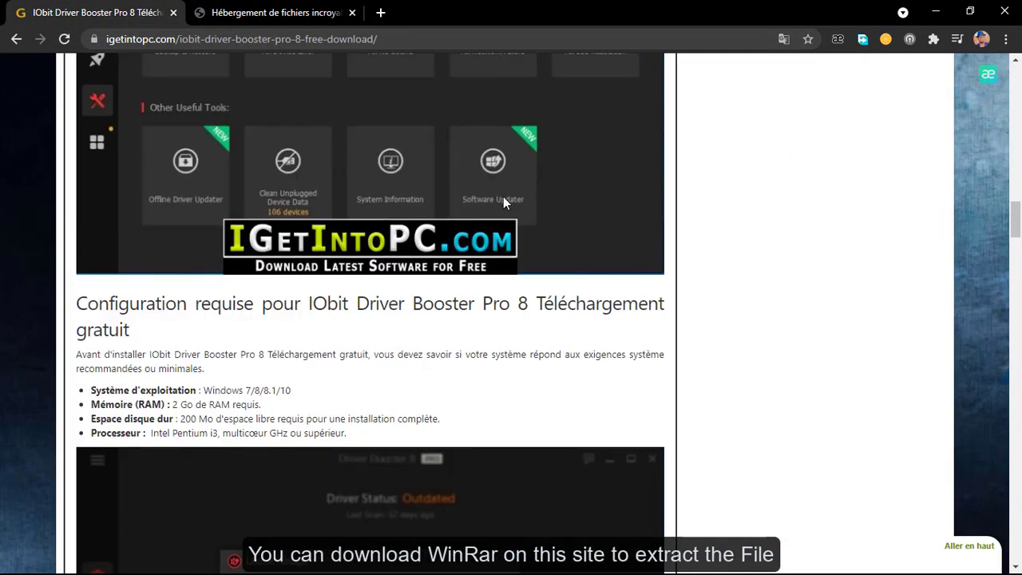
{"action": "scroll", "coordinate": [503, 201], "scroll_direction": "up", "scroll_amount": 15}
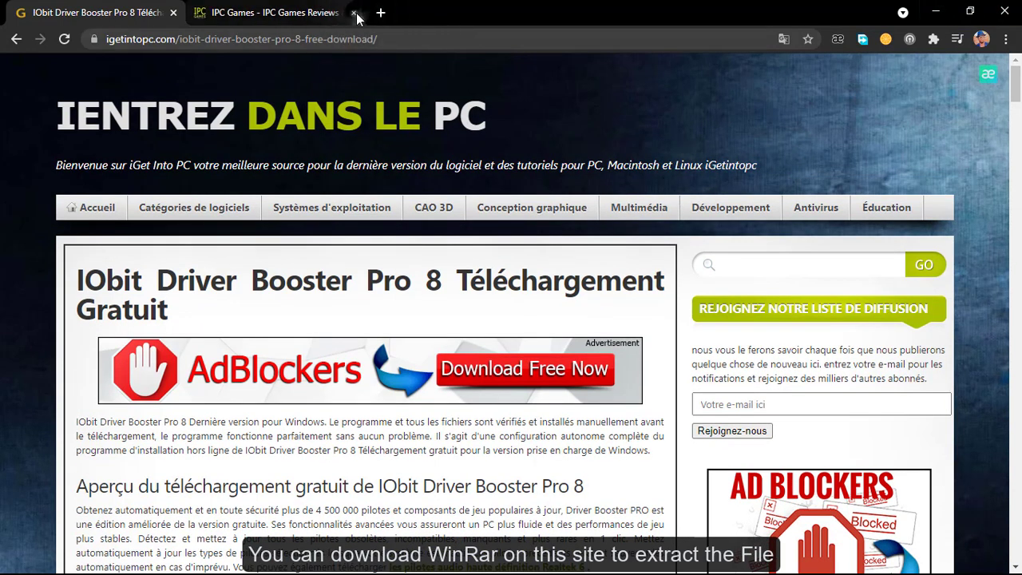
{"action": "left_click", "coordinate": [354, 13]}
{"action": "left_click", "coordinate": [936, 11]}
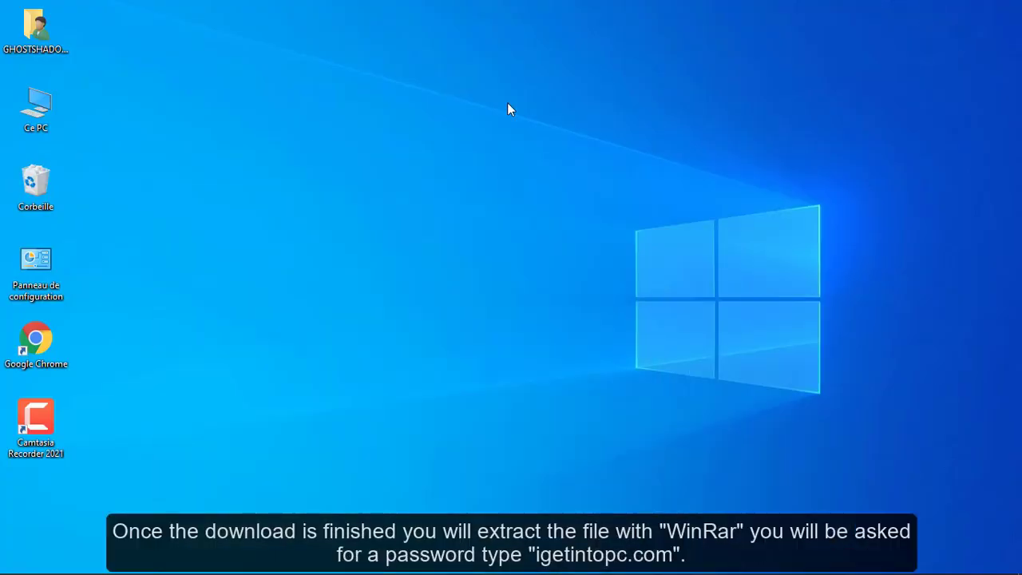
In the Downloads folder, extract the _igetintopc.com_IObit_Driver_Booster_Pro_8_Portable archive to a folder of the same name
{"action": "double_click", "coordinate": [41, 110]}
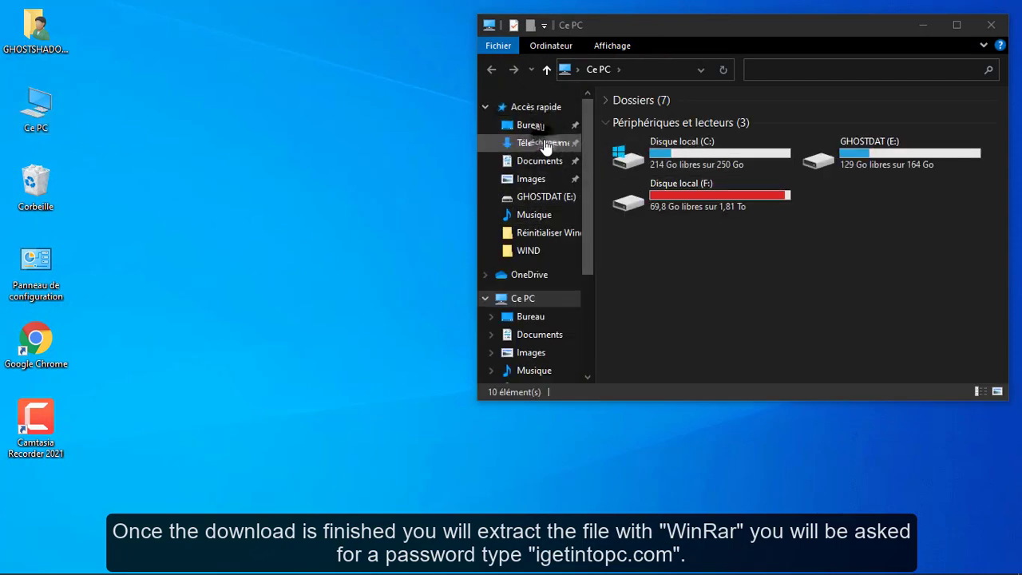
{"action": "left_click", "coordinate": [545, 144]}
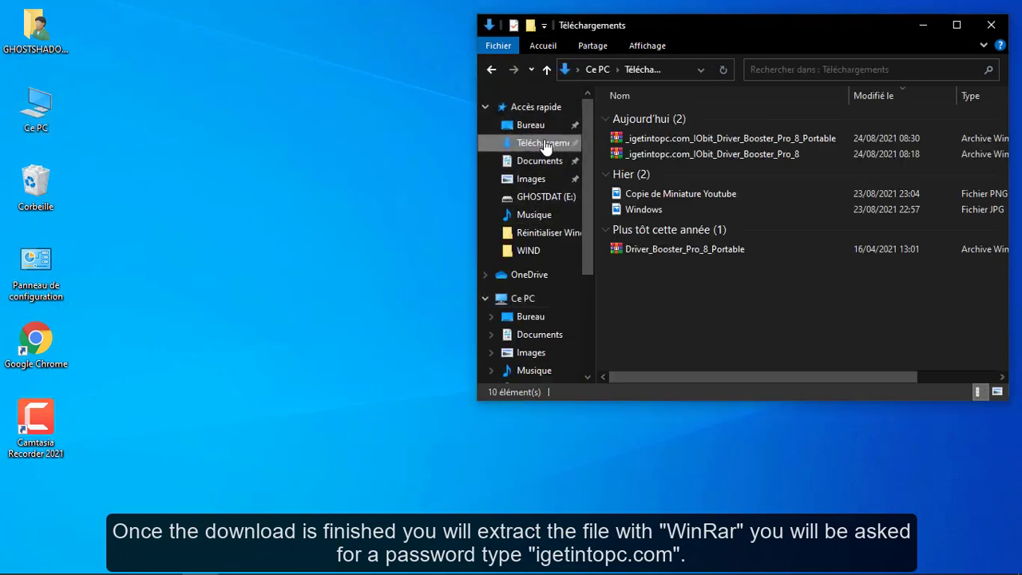
{"action": "left_click", "coordinate": [729, 140]}
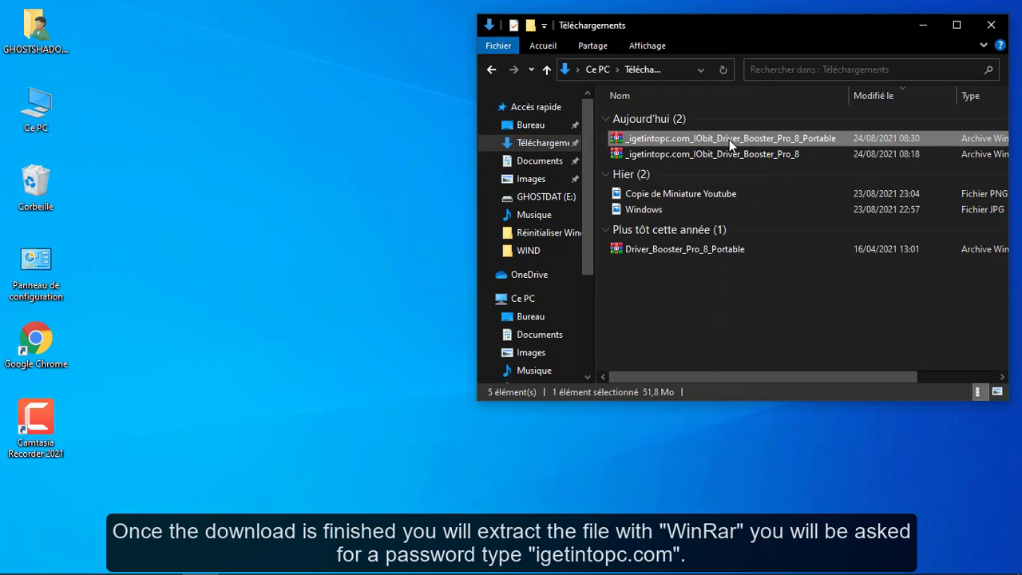
{"action": "right_click", "coordinate": [729, 140]}
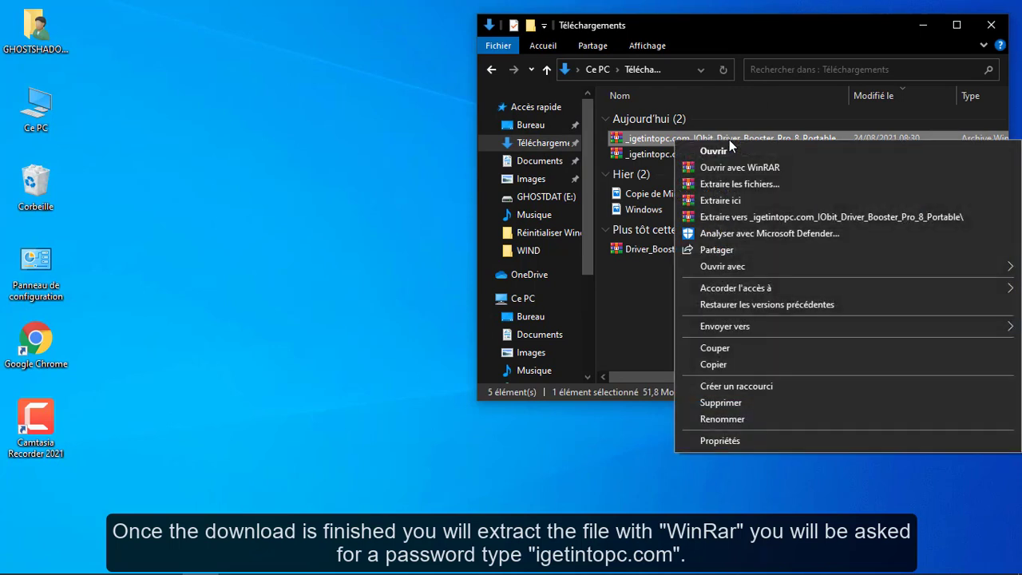
{"action": "left_click", "coordinate": [736, 218]}
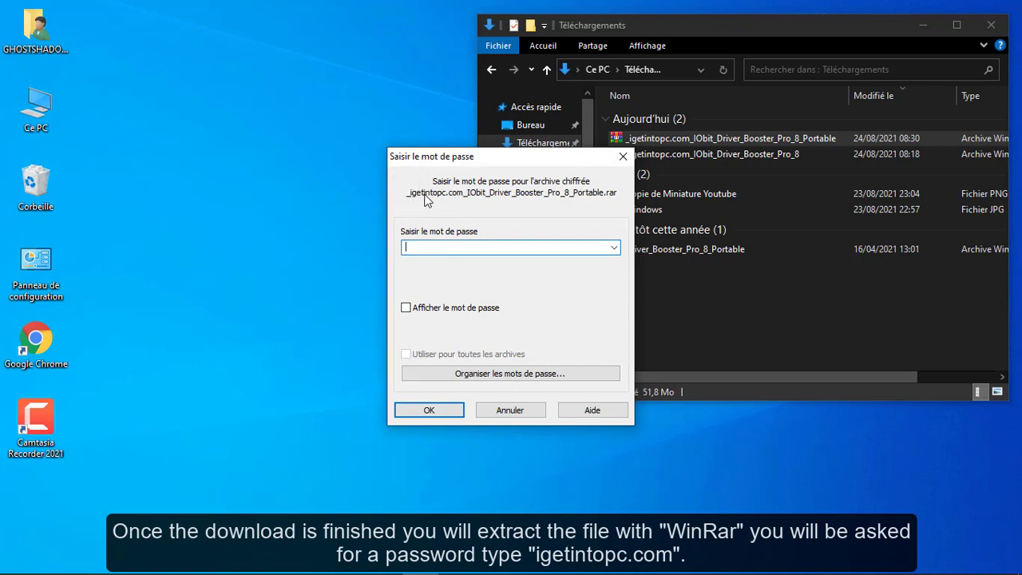
Enter the archive password, make it readable with the show-password option, and confirm the extraction
{"action": "type", "text": "igetintopc.com"}
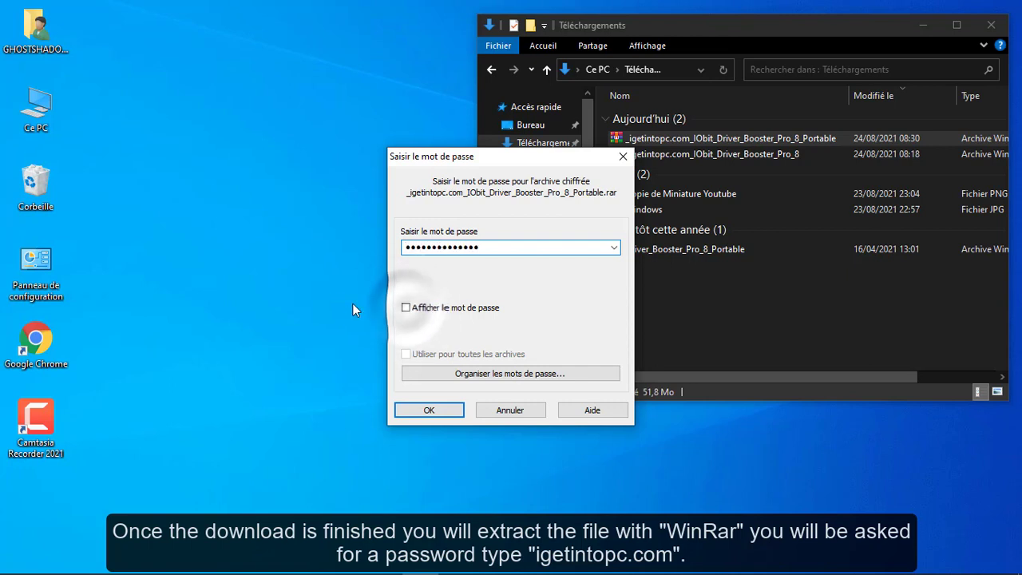
{"action": "left_click", "coordinate": [406, 307]}
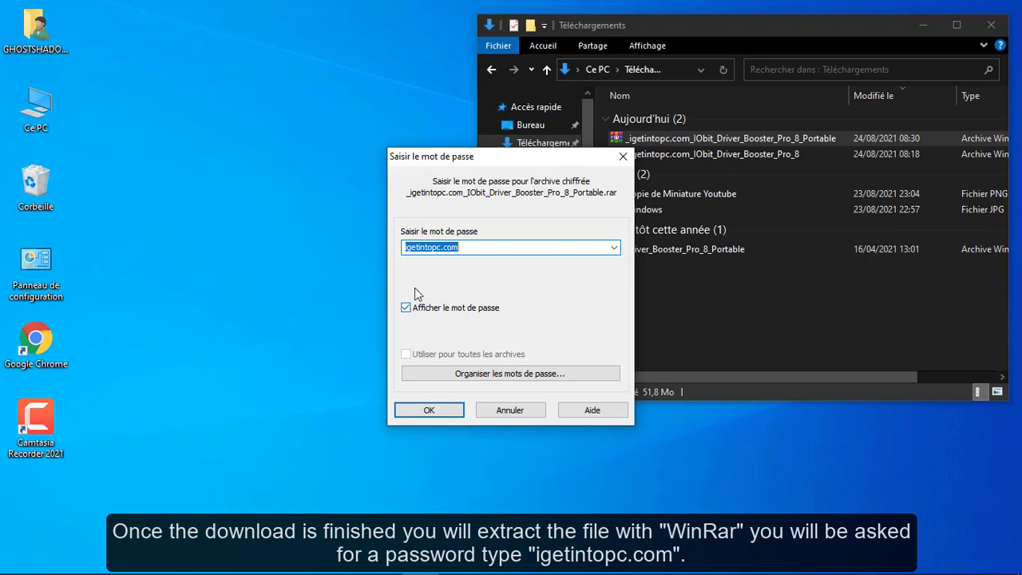
{"action": "left_click", "coordinate": [469, 248]}
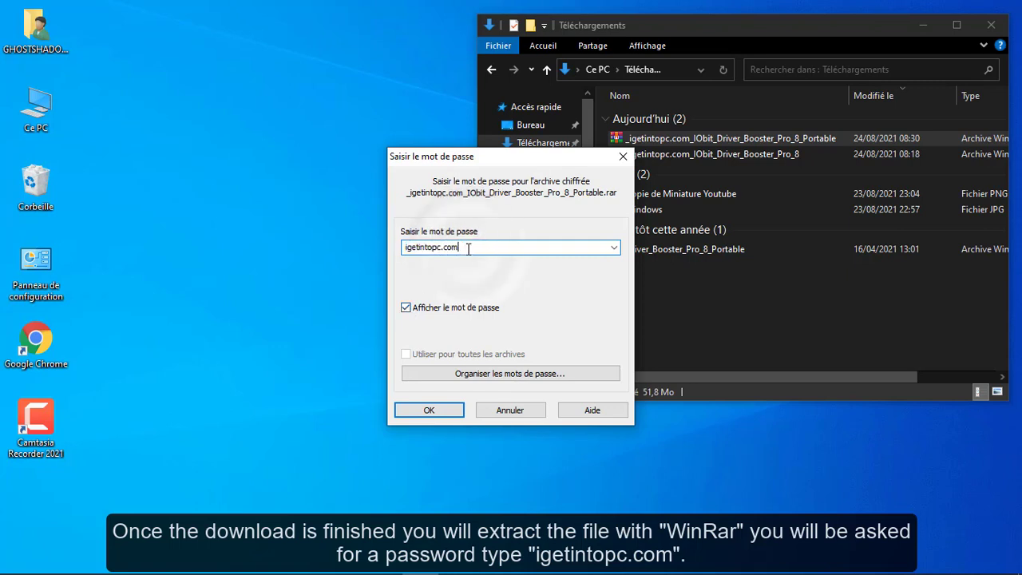
{"action": "left_click", "coordinate": [426, 408]}
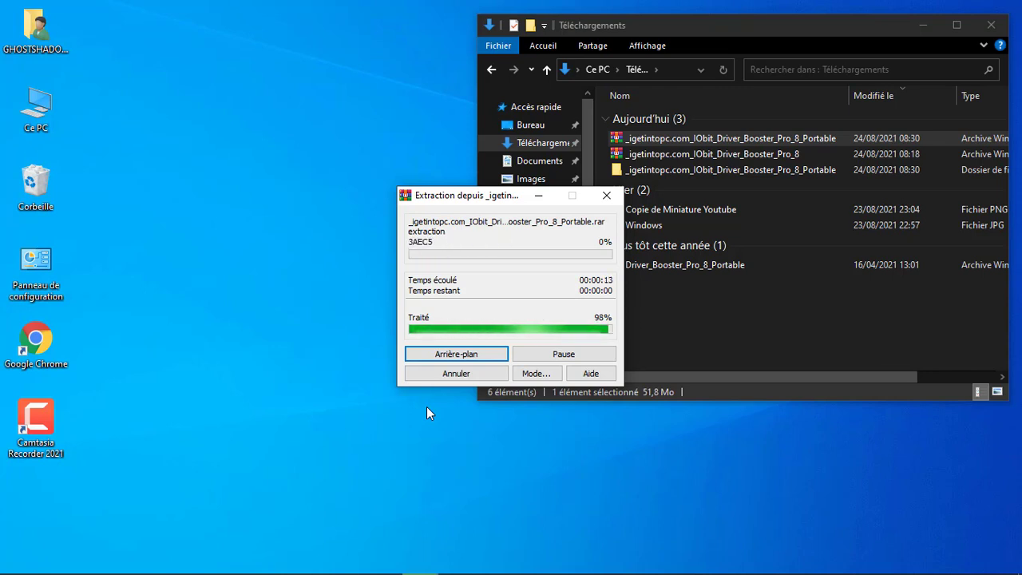
Open the extracted _igetintopc.com_IObit_Driver_Booster_Pro_8_Portable folder and its inner folder of the same name
{"action": "double_click", "coordinate": [728, 169]}
{"action": "left_click", "coordinate": [670, 118]}
{"action": "left_click", "coordinate": [671, 118]}
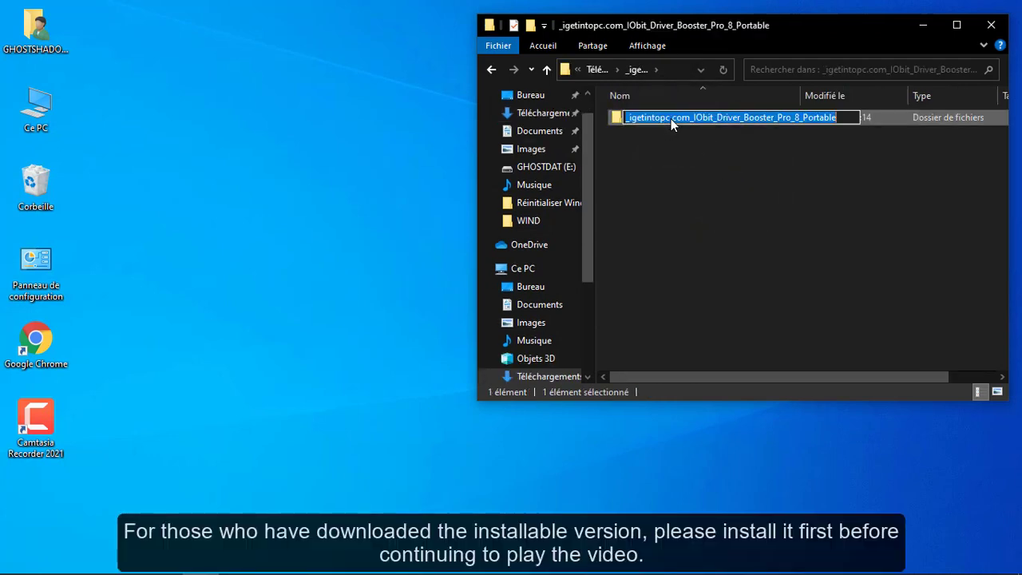
{"action": "left_click", "coordinate": [894, 119]}
{"action": "double_click", "coordinate": [894, 119]}
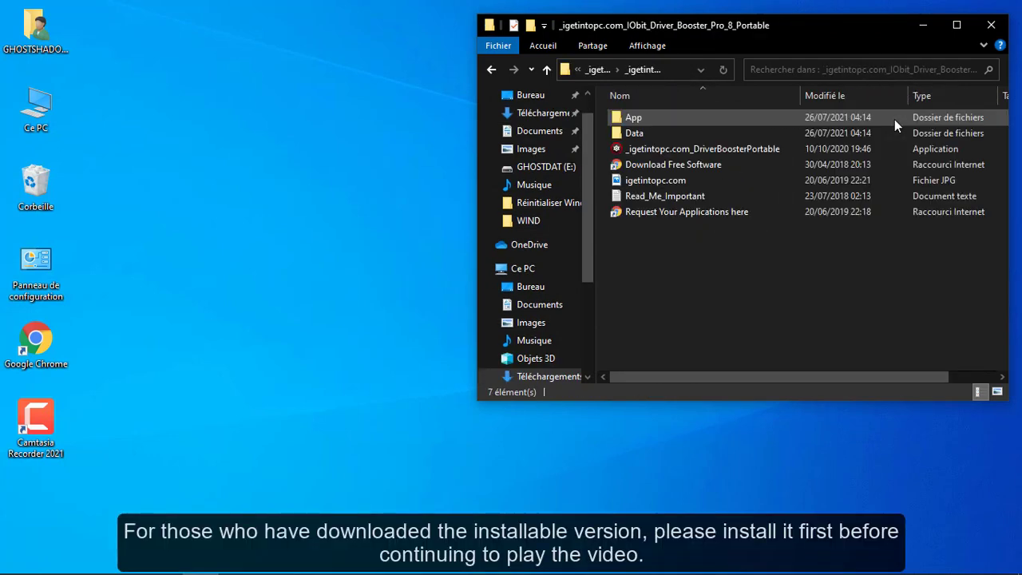
Launch _igetintopc.com_DriverBoosterPortable, dismissing the clean-up error and starting the application again
{"action": "double_click", "coordinate": [674, 154]}
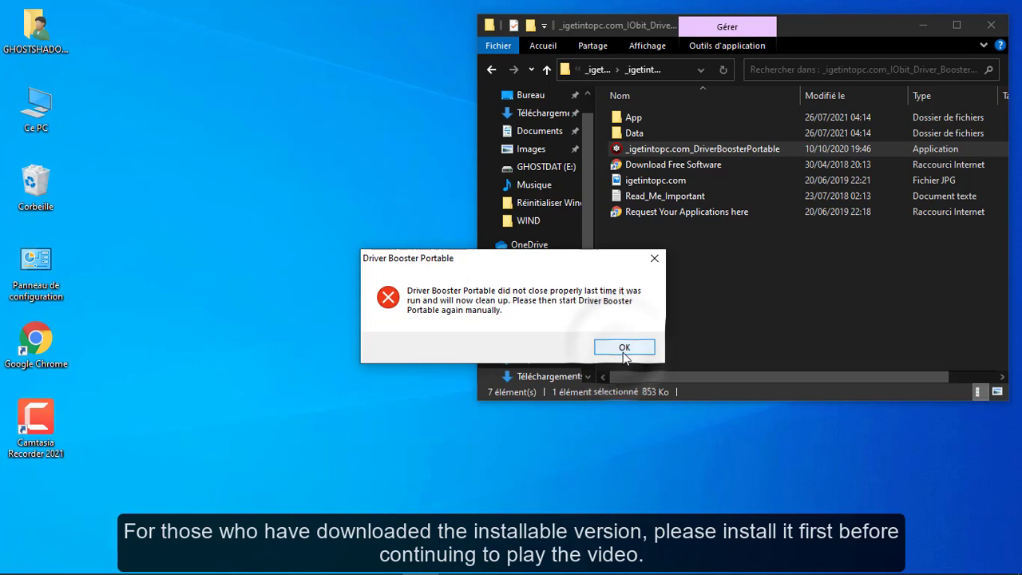
{"action": "left_click", "coordinate": [622, 350]}
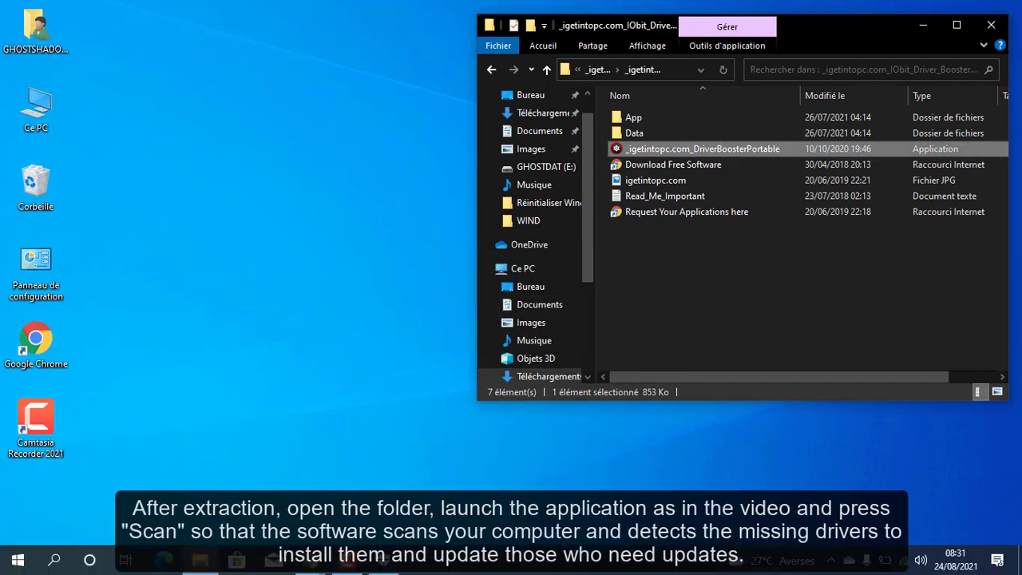
{"action": "double_click", "coordinate": [687, 150]}
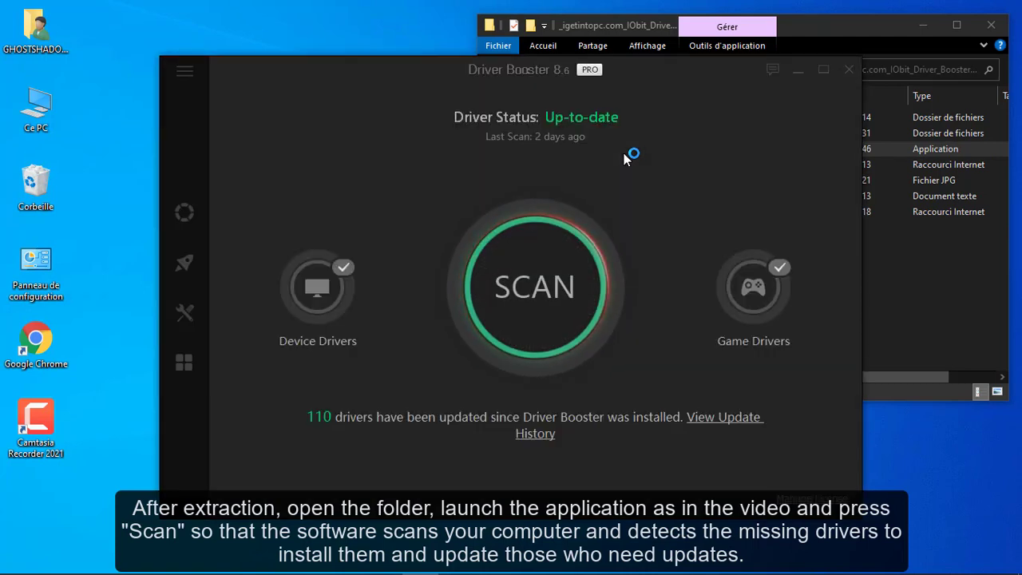
Scan the computer's drivers with Driver Booster and look through the list of scanned devices
{"action": "left_click", "coordinate": [549, 312]}
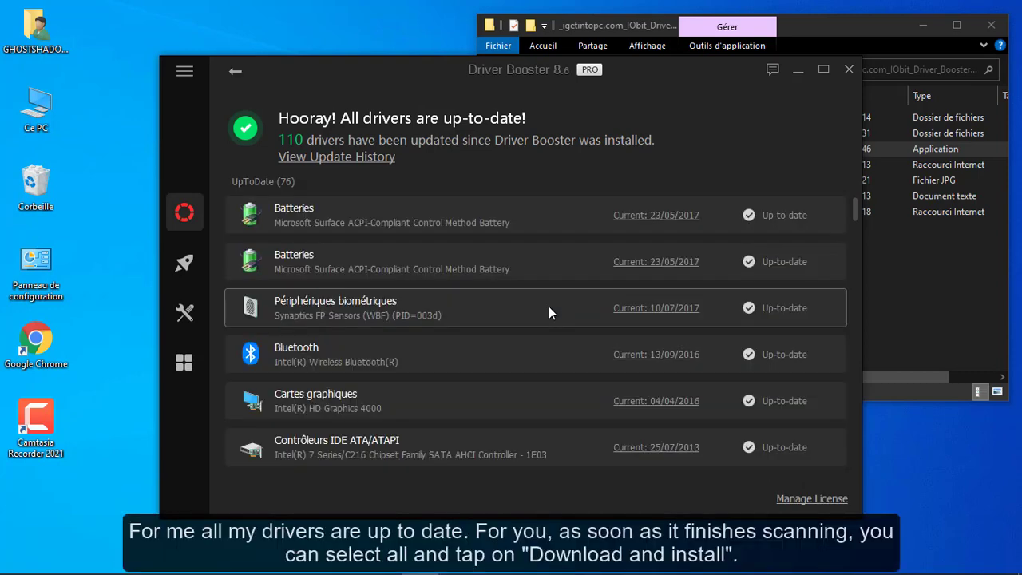
{"action": "scroll", "coordinate": [549, 306], "scroll_direction": "down", "scroll_amount": 4}
{"action": "scroll", "coordinate": [548, 306], "scroll_direction": "up", "scroll_amount": 4}
{"action": "scroll", "coordinate": [549, 306], "scroll_direction": "down", "scroll_amount": 4}
{"action": "scroll", "coordinate": [549, 307], "scroll_direction": "up", "scroll_amount": 4}
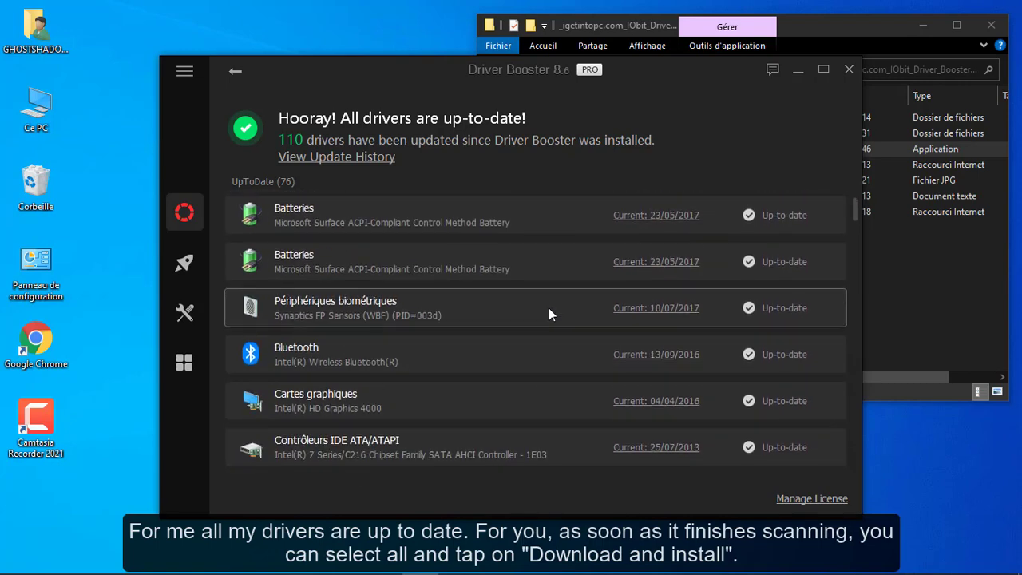